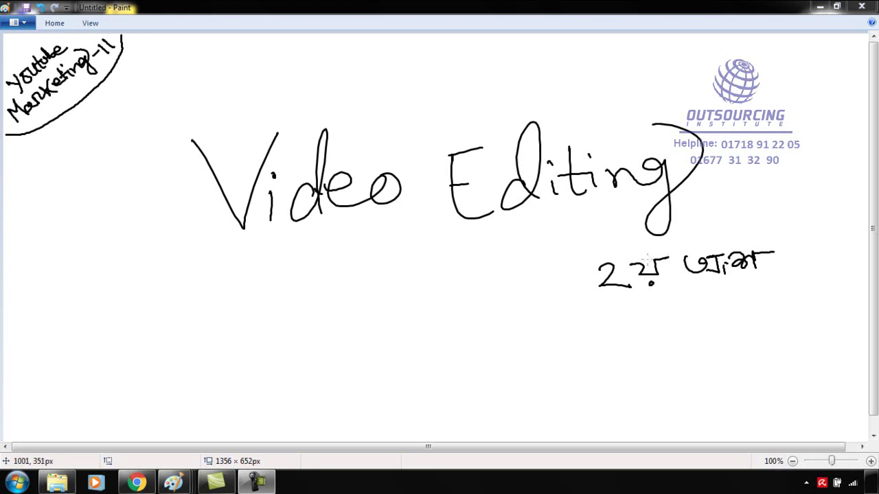
Step: Switch to Camtasia Studio and place the playhead at the end of the Eid Natok trailer clip
left_click(652, 297)
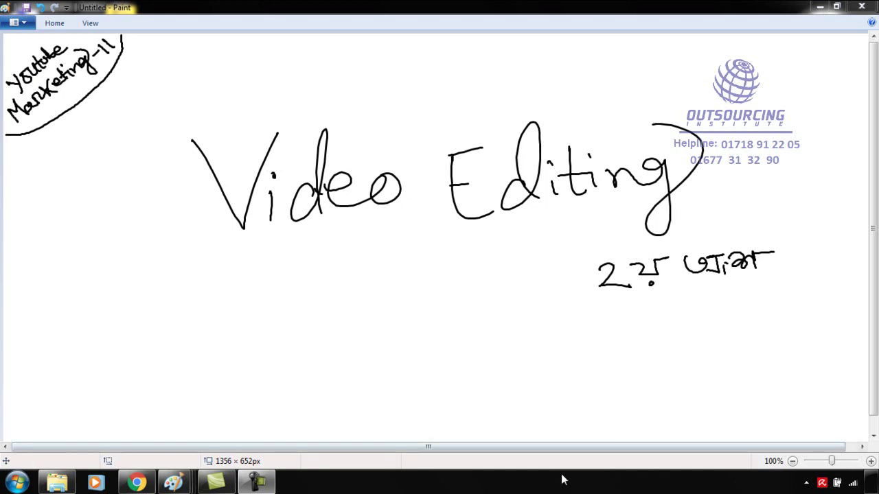
left_click(215, 486)
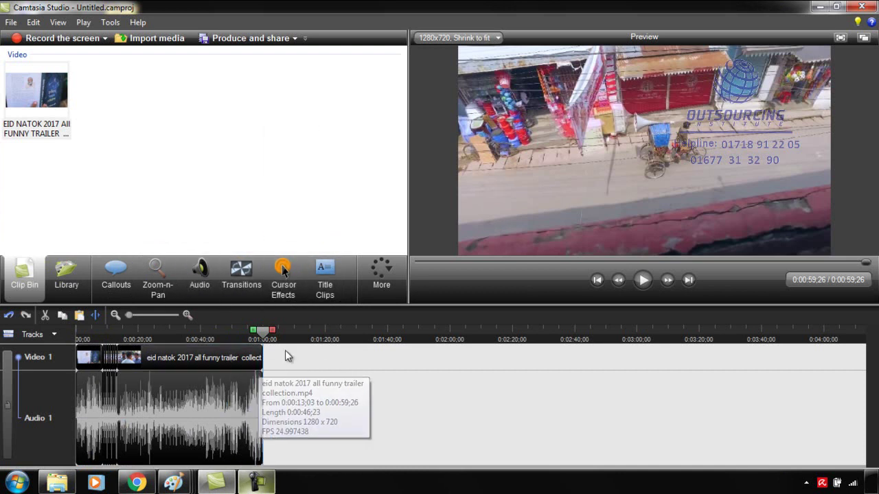
left_click_drag(197, 335, 269, 330)
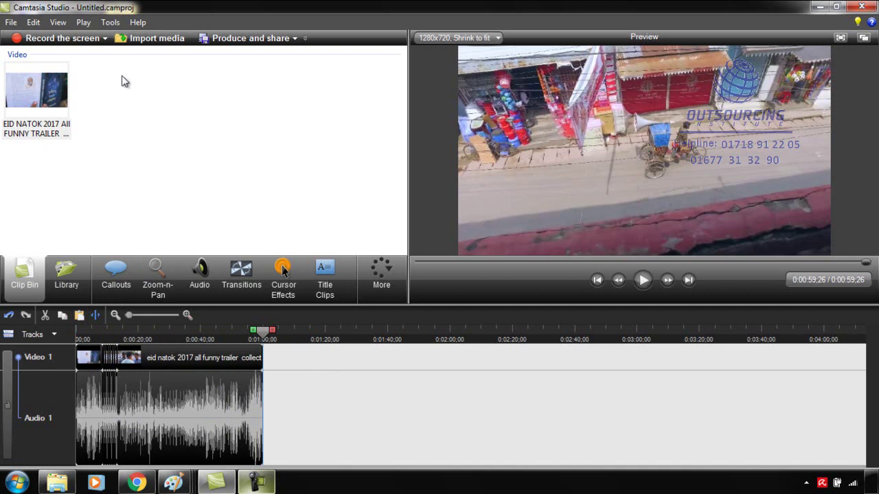
Step: Import the Bolte Bolte Cholte Cholte, How to Fold a Shirt and Reshmi Churi videos from the Videos library
left_click(156, 39)
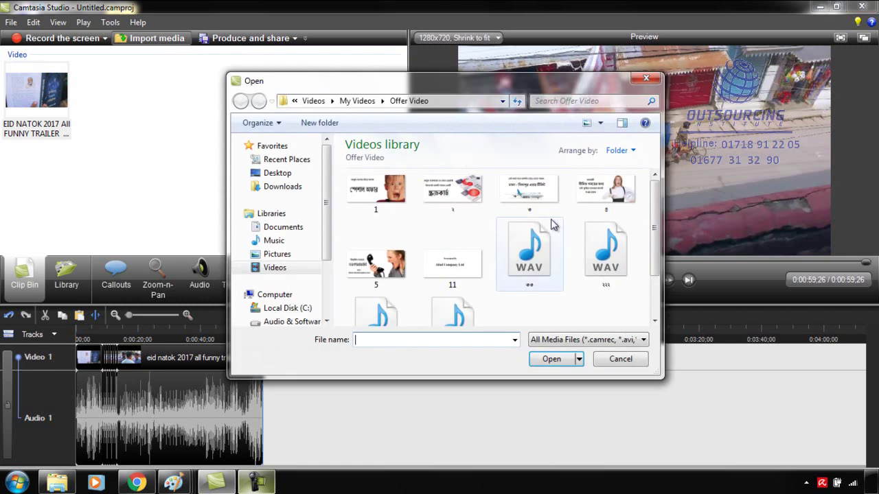
left_click(296, 271)
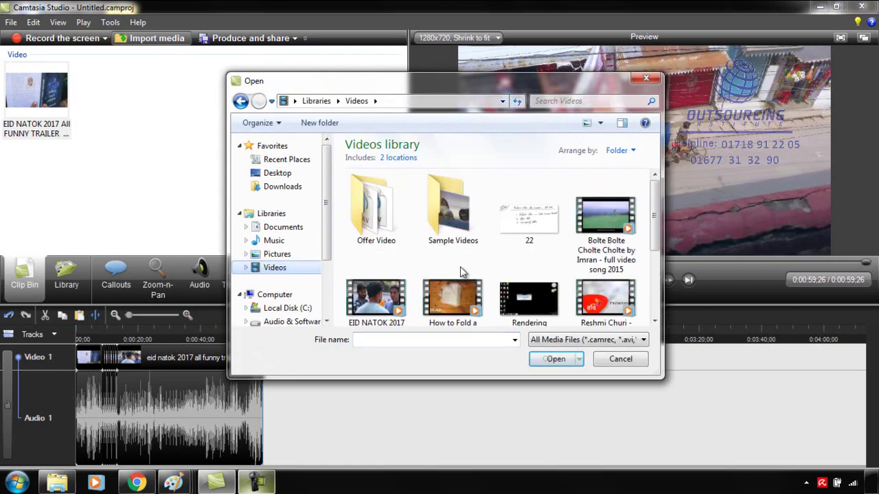
left_click(606, 218)
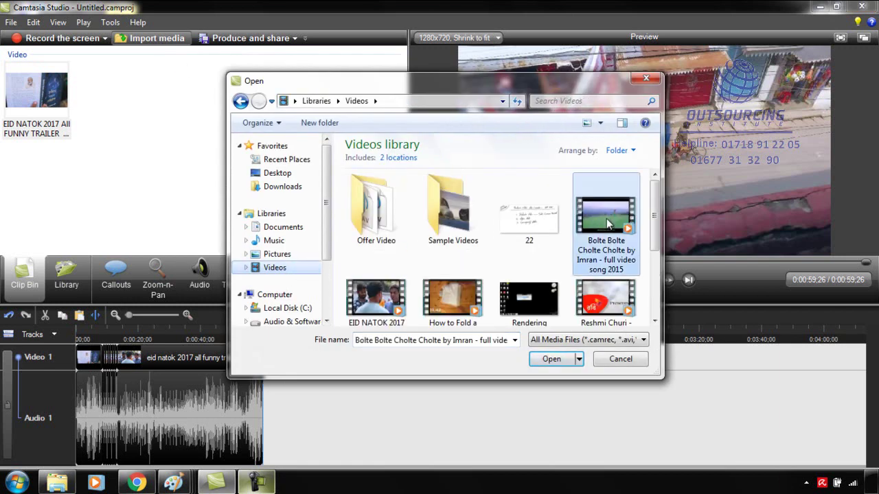
left_click(469, 313, "ctrl")
left_click(600, 285, "ctrl")
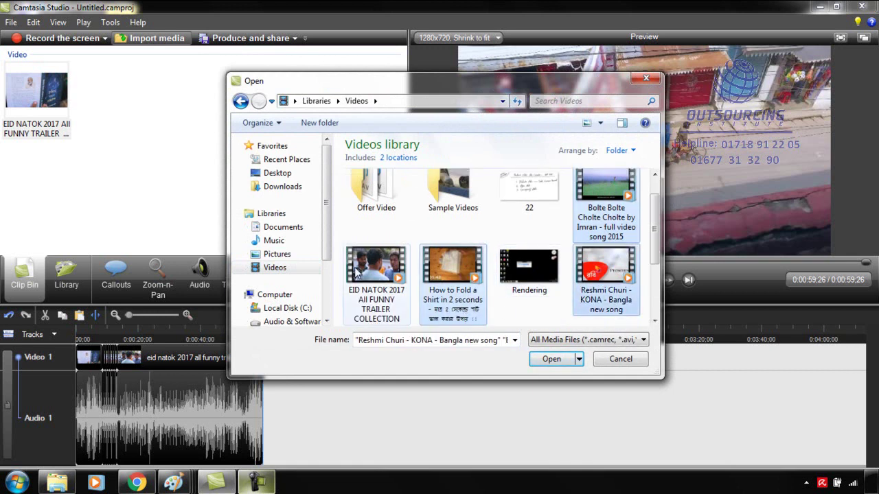
left_click(547, 360)
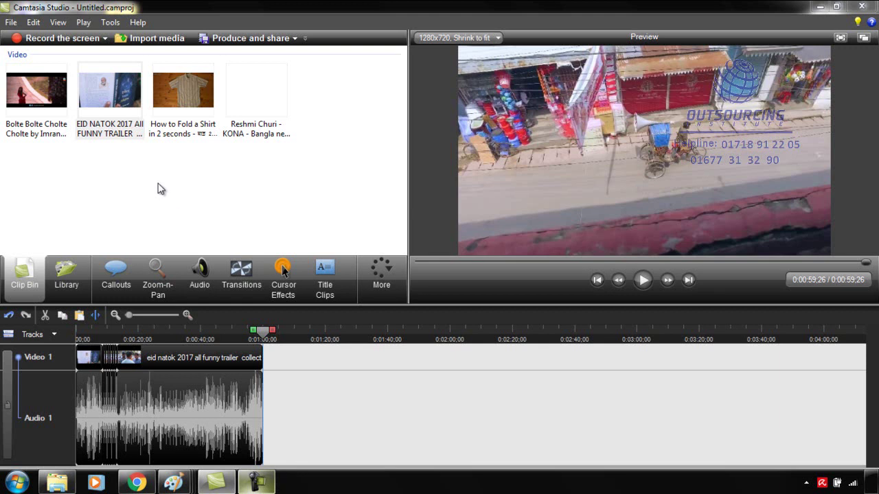
Step: Add the Reshmi Churi video to the Video 1 track directly after the trailer clip
left_click(245, 87)
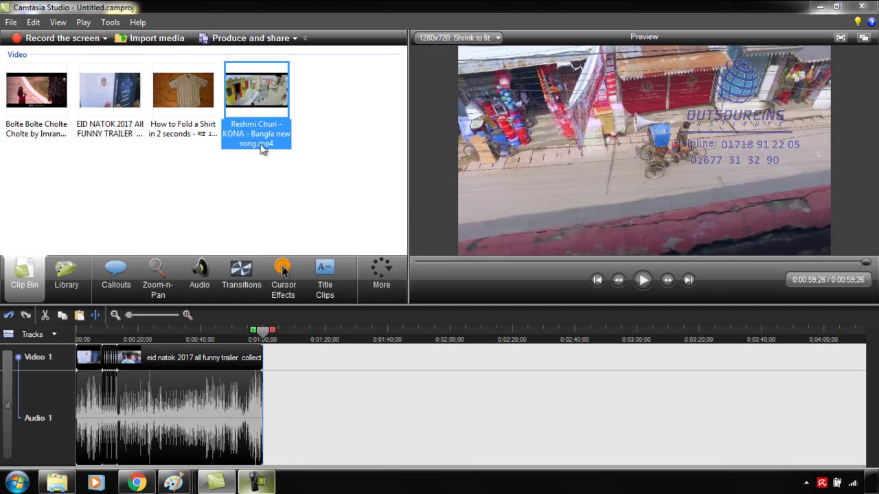
right_click(249, 86)
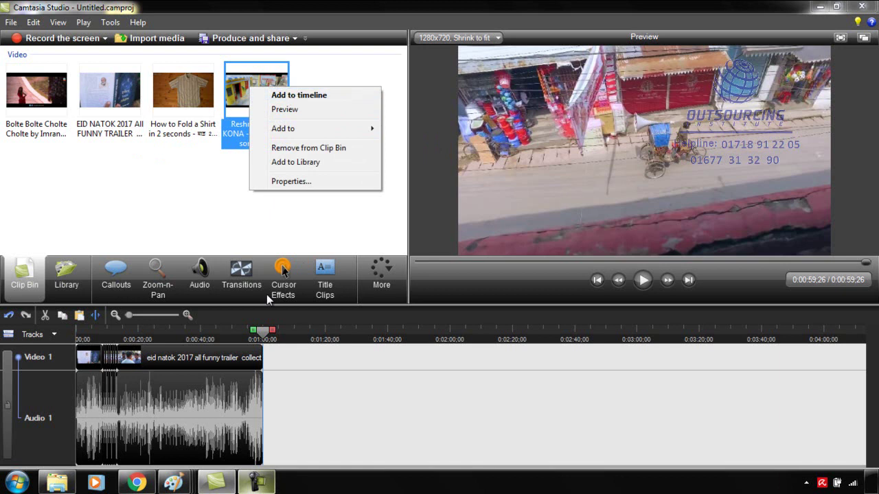
left_click(193, 334)
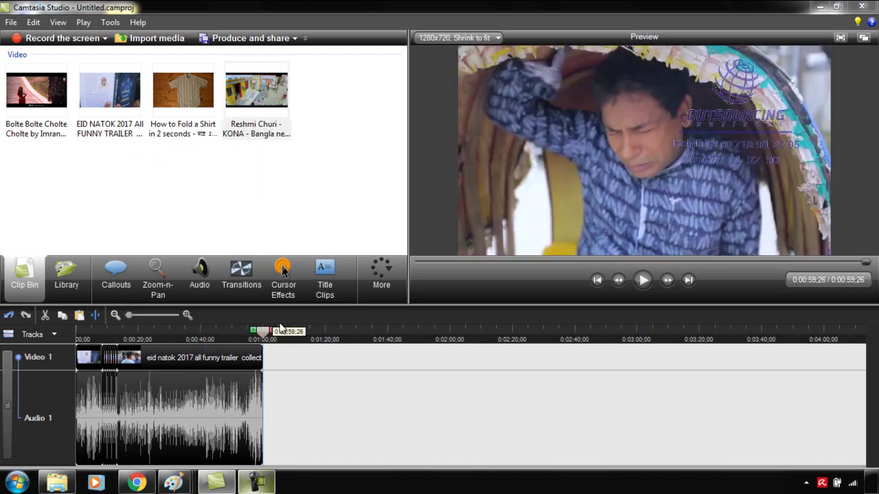
left_click(252, 88)
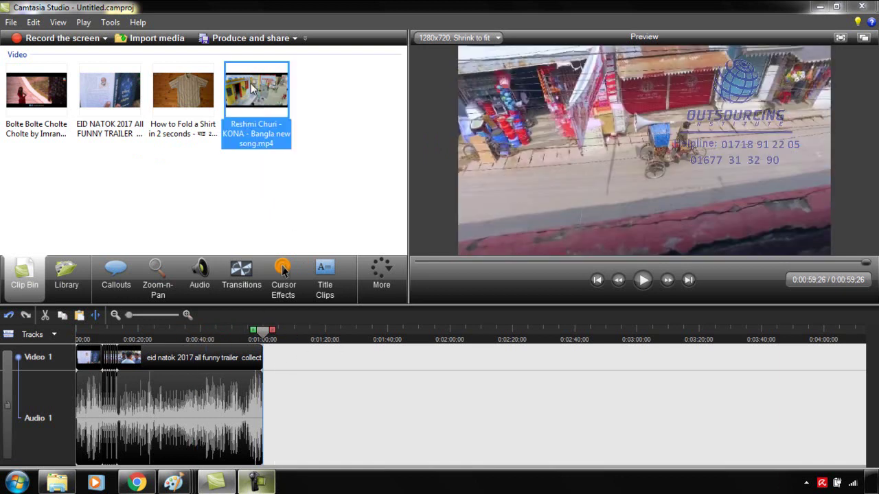
left_click_drag(251, 83, 302, 360)
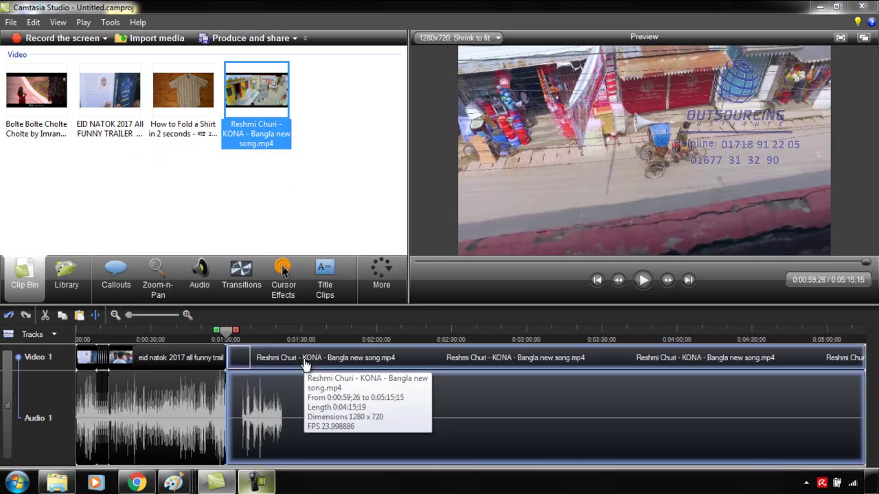
right_click(254, 96)
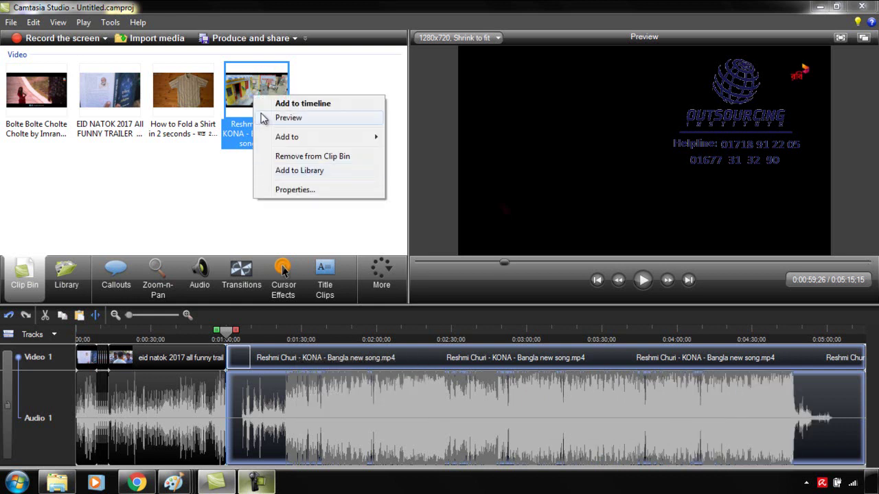
left_click(202, 222)
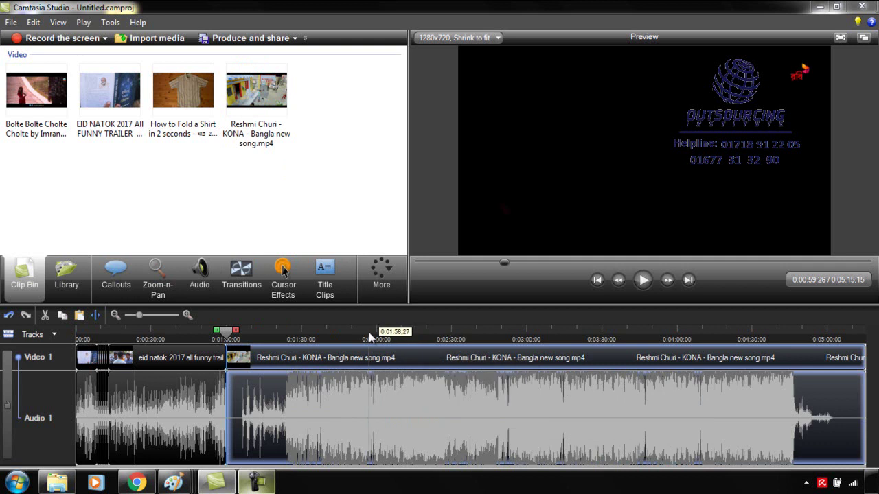
Step: Cut the opening of the Reshmi Churi clip, from the trailer's end to about 0:01:42
left_click(332, 334)
left_click_drag(333, 335, 217, 334)
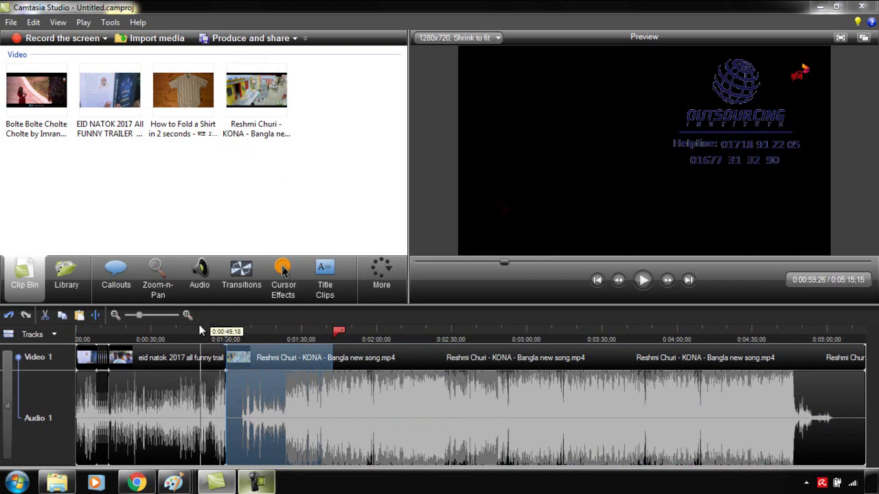
left_click(42, 314)
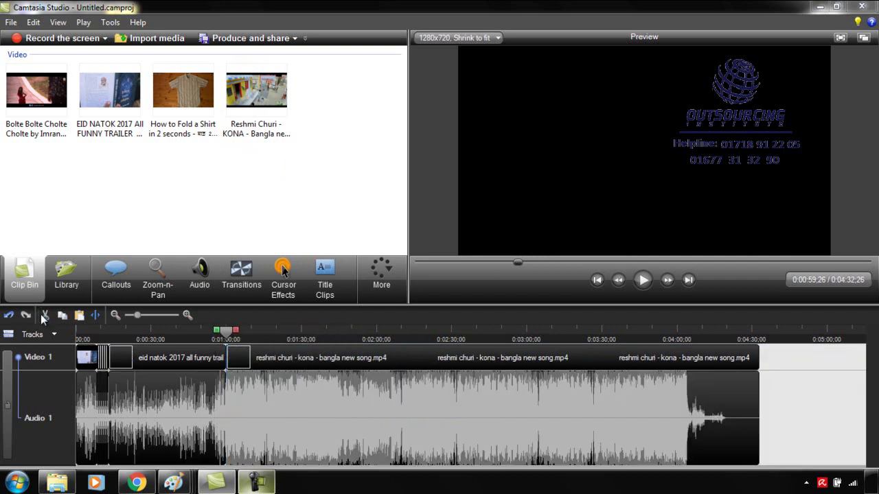
Step: Cut the last part of the Reshmi Churi clip, from 0:03:05;00 to the end of the timeline
left_click(539, 336)
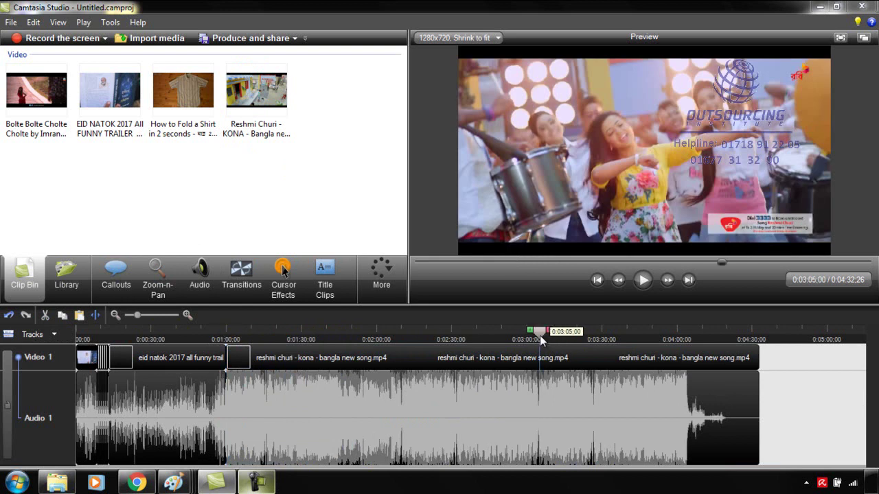
left_click_drag(550, 336, 762, 330)
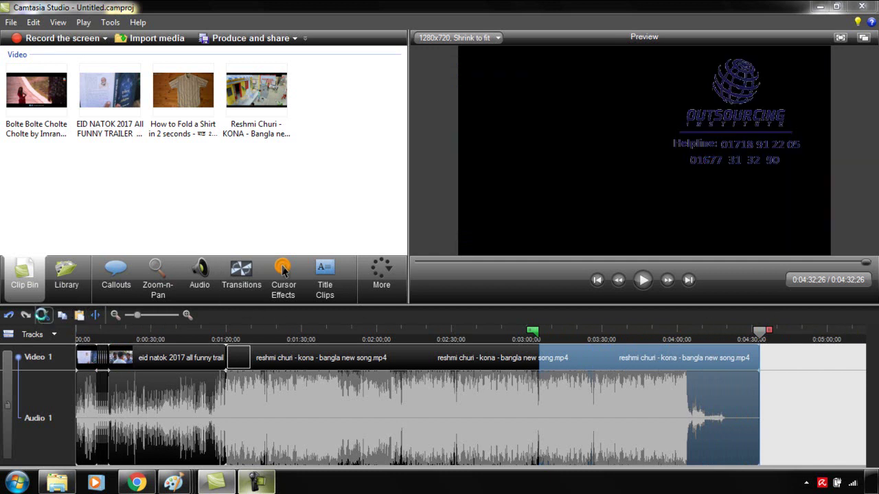
left_click(44, 315)
left_click_drag(269, 336, 311, 334)
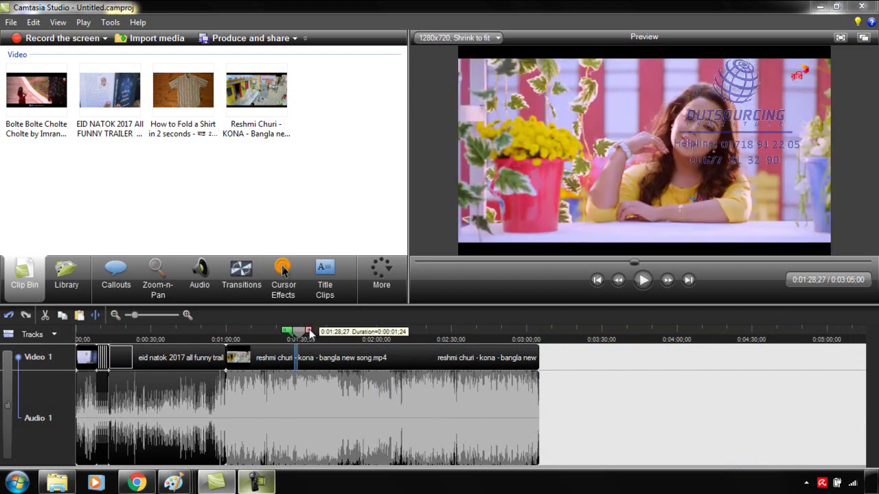
left_click(267, 334)
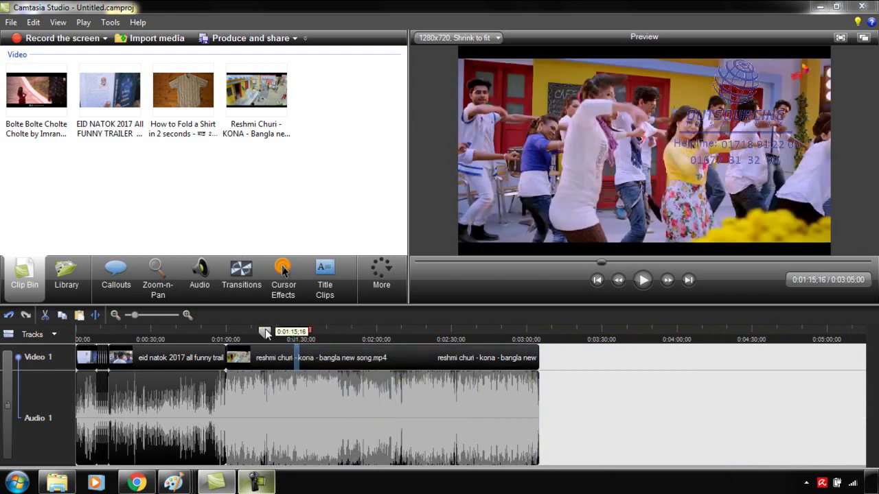
left_click(169, 357)
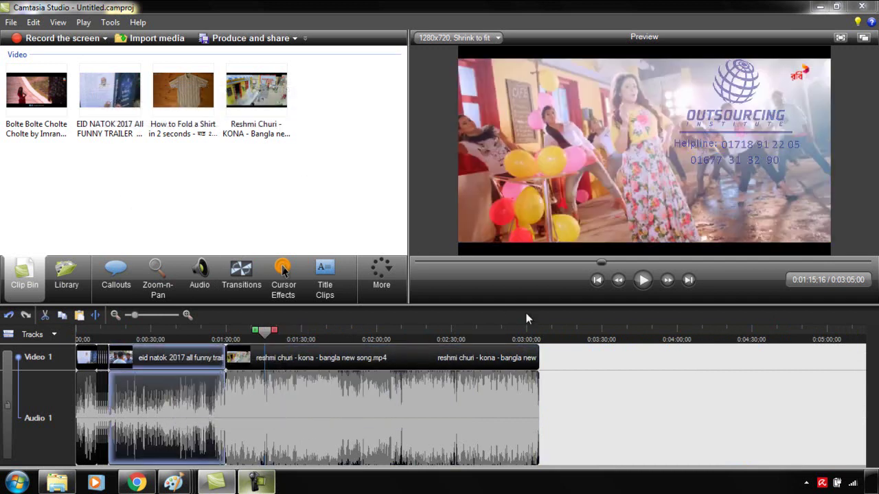
Step: Cut the Reshmi Churi segment between 0:01:39;13 and 0:01:44;02 out of the timeline
left_click(325, 332)
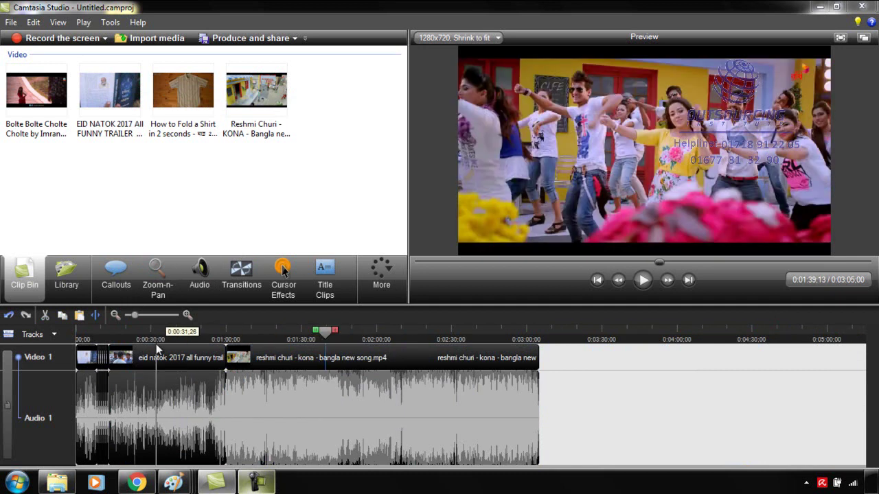
left_click_drag(334, 331, 347, 332)
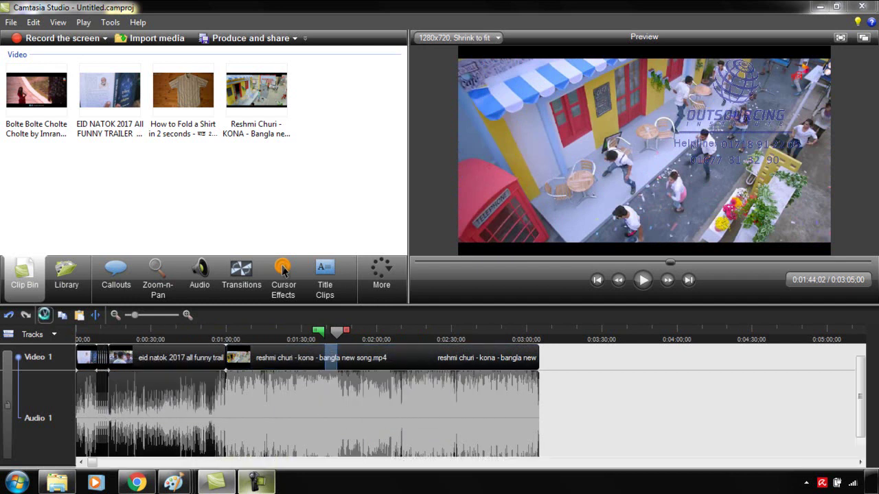
left_click(44, 316)
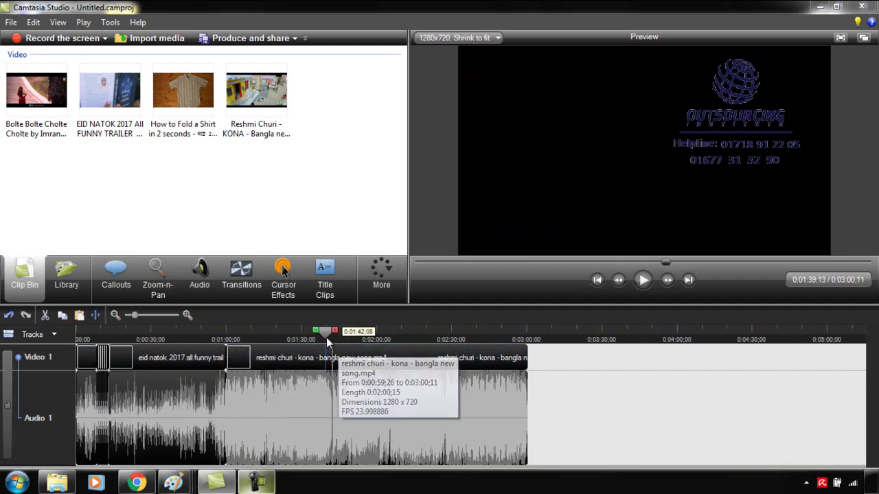
Step: Split the trailer clip at 0:00:34;13 and paste the cut song segment there
left_click(162, 332)
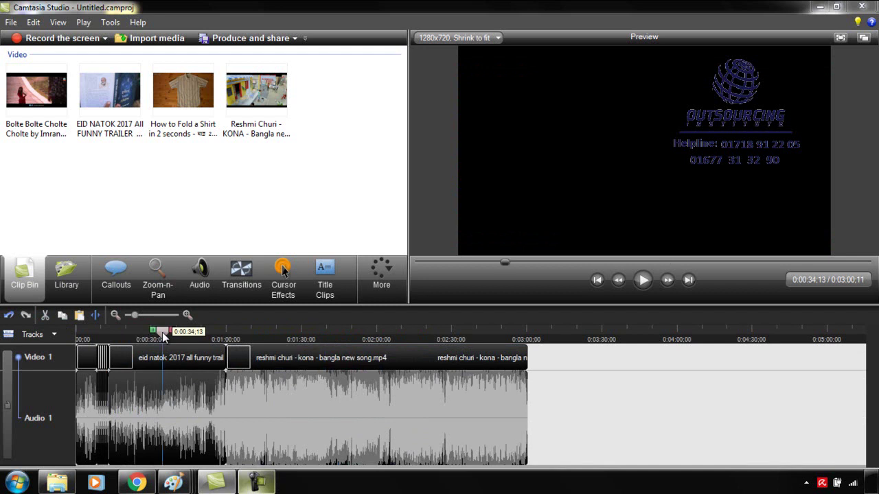
left_click(95, 315)
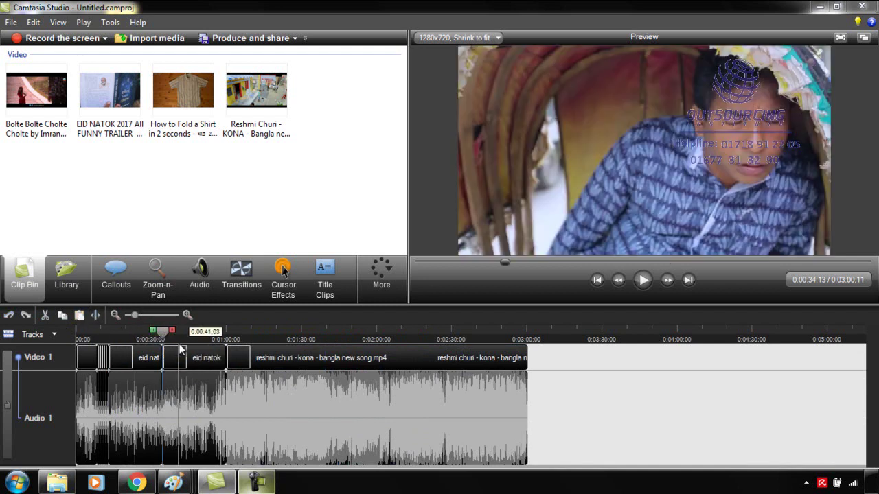
left_click(84, 314)
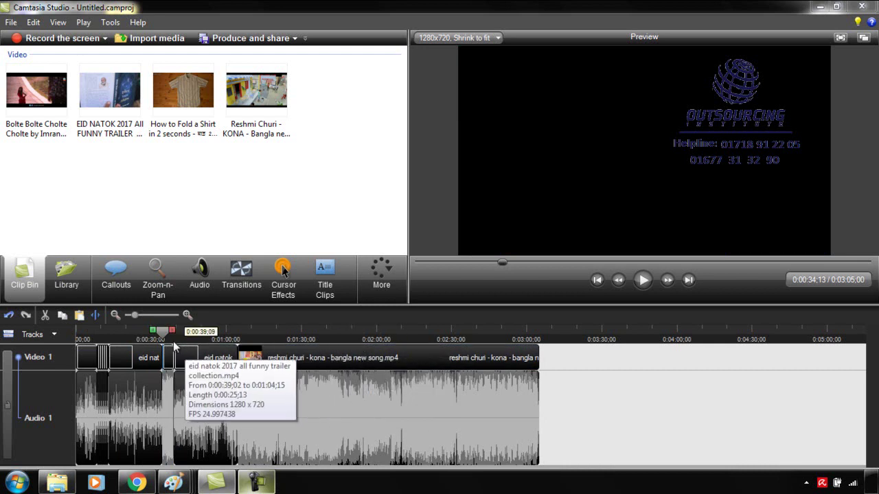
Step: Play the timeline from 0:00:30;17 through the pasted song segment to check the insertion
left_click(153, 336)
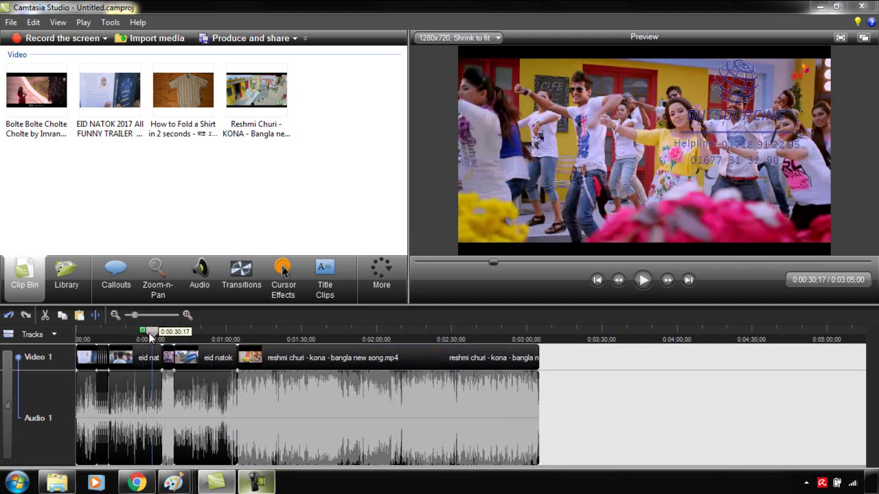
left_click(643, 280)
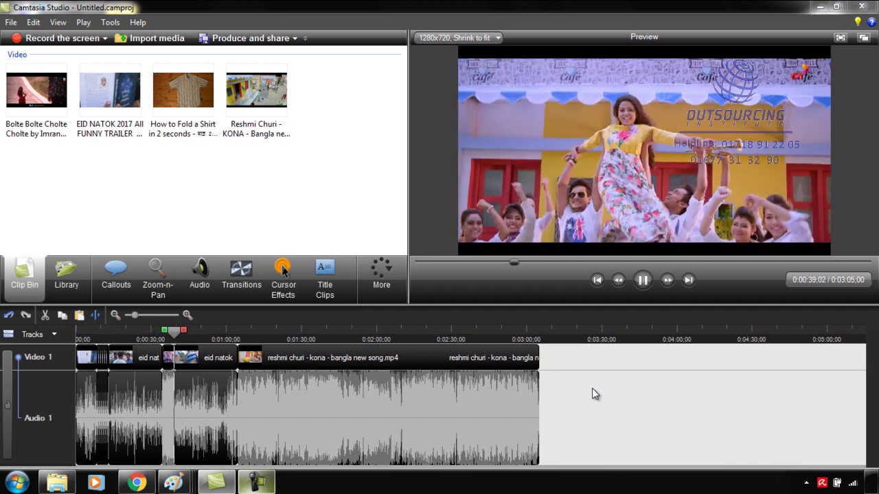
left_click(644, 280)
left_click(215, 336)
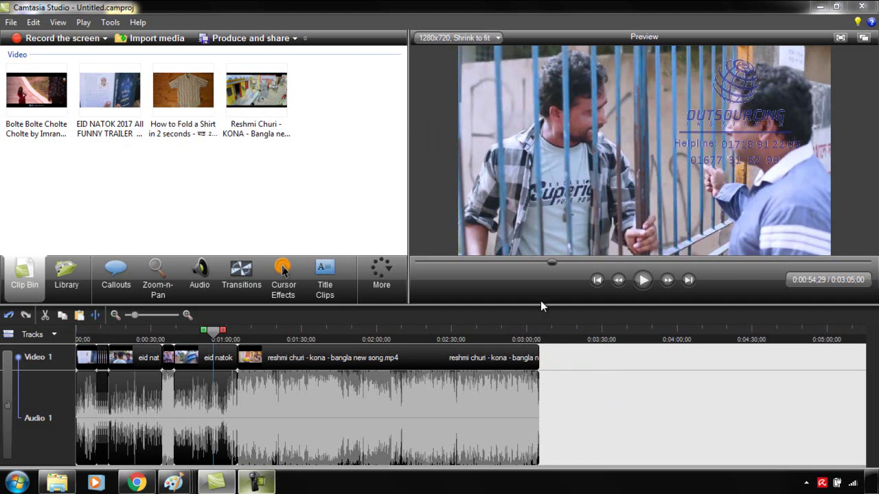
left_click(29, 98)
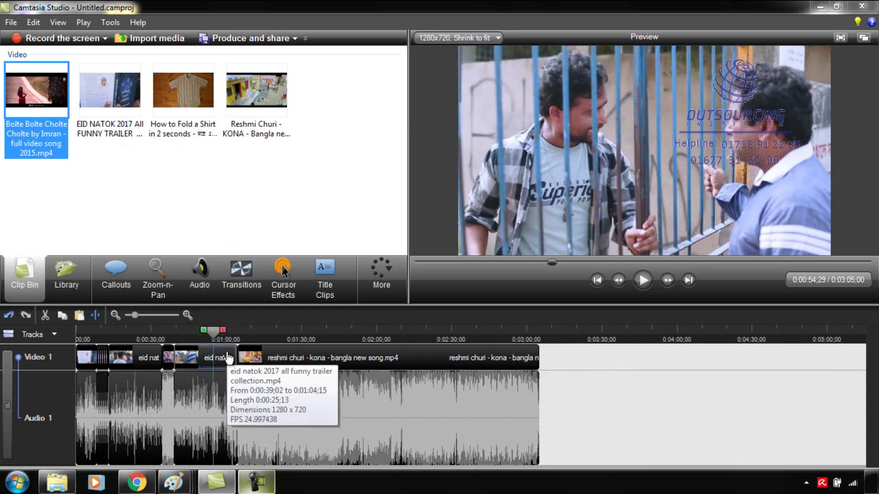
Step: Split the Reshmi Churi clip at 0:01:51;15 and insert the How to Fold a Shirt video at the split
left_click(355, 334)
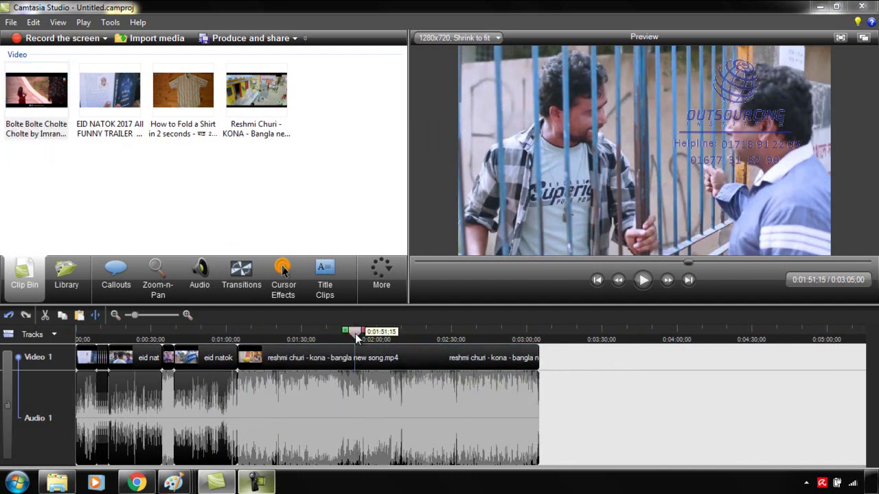
left_click(96, 315)
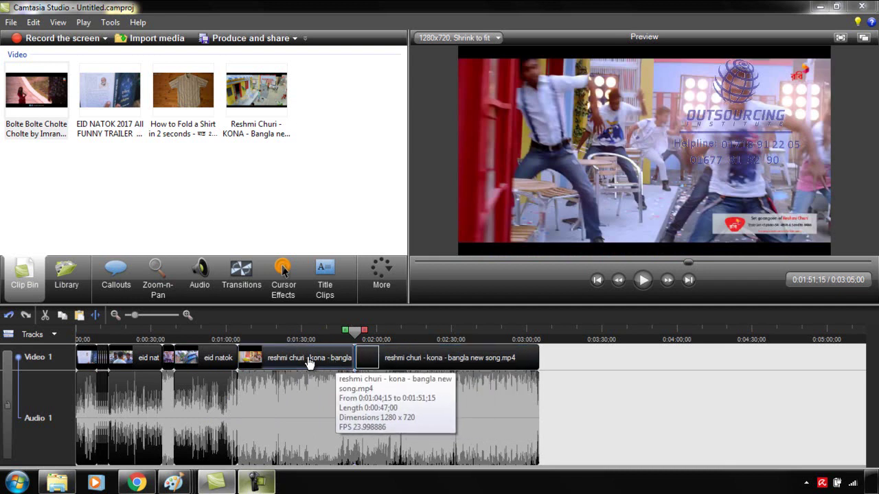
left_click(177, 104)
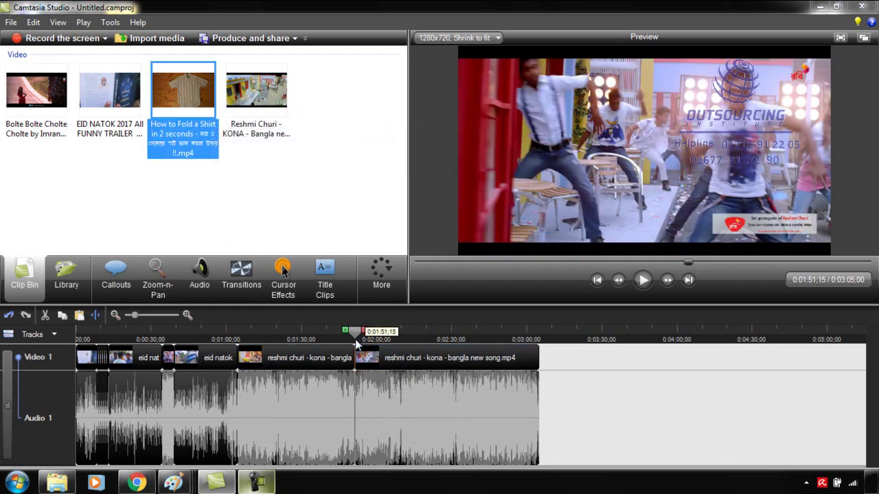
left_click_drag(190, 97, 188, 93)
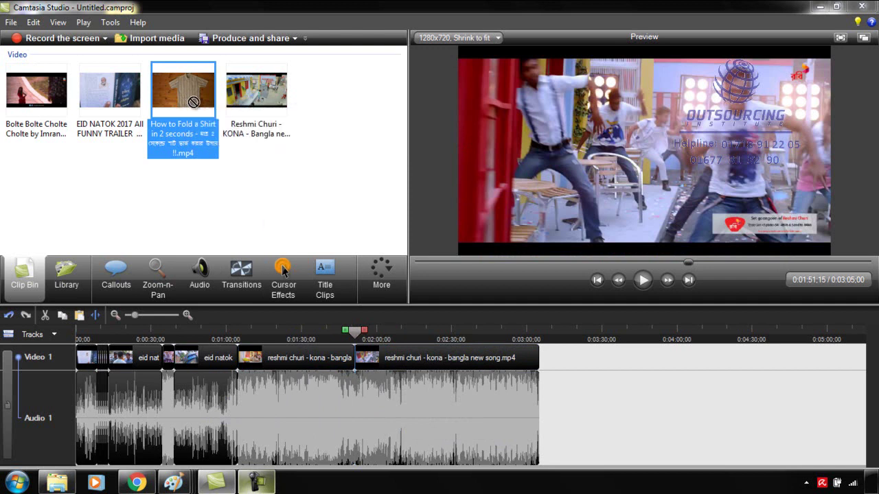
left_click_drag(336, 319, 357, 354)
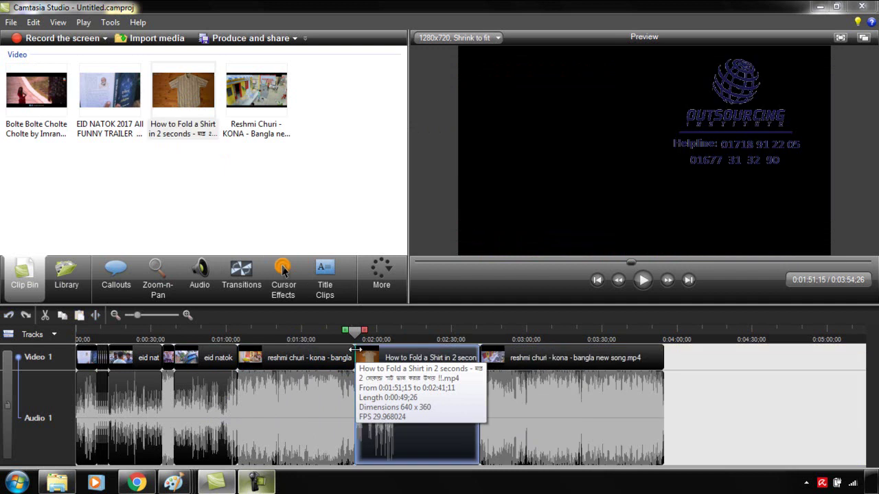
Step: Play the timeline across the start and end of the inserted How to Fold a Shirt clip to check both joins
left_click(326, 339)
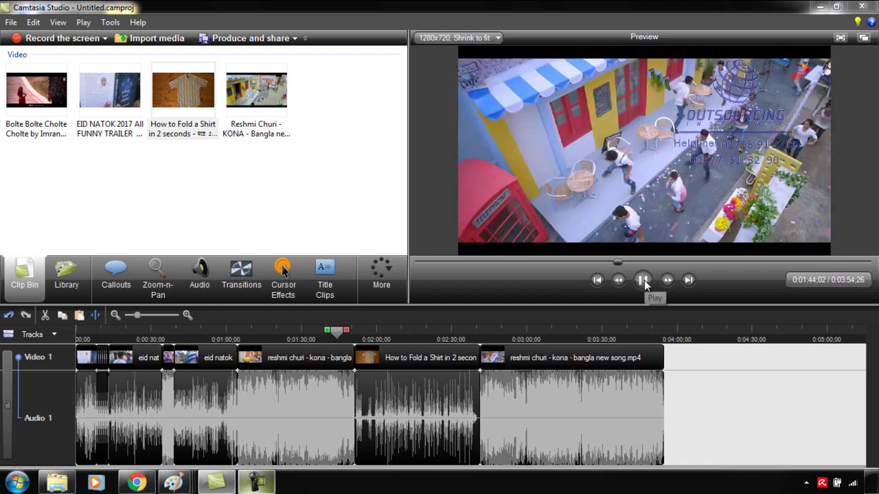
left_click(644, 280)
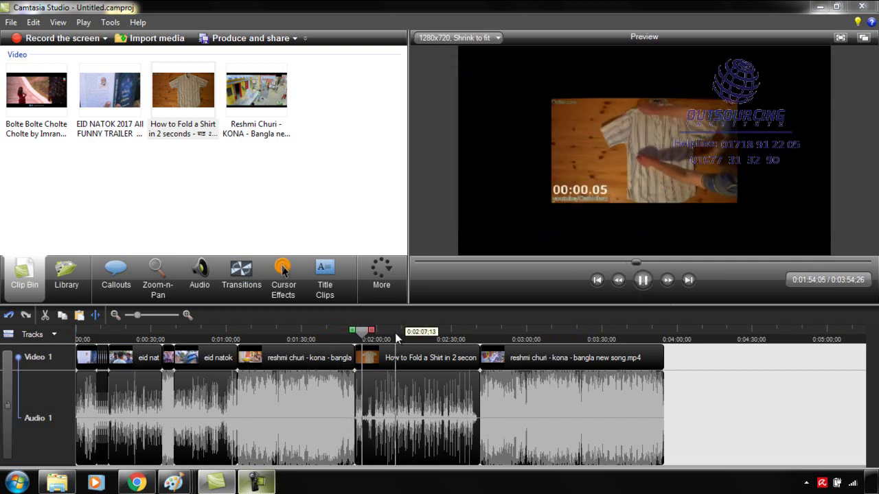
left_click_drag(396, 338, 458, 338)
left_click(642, 282)
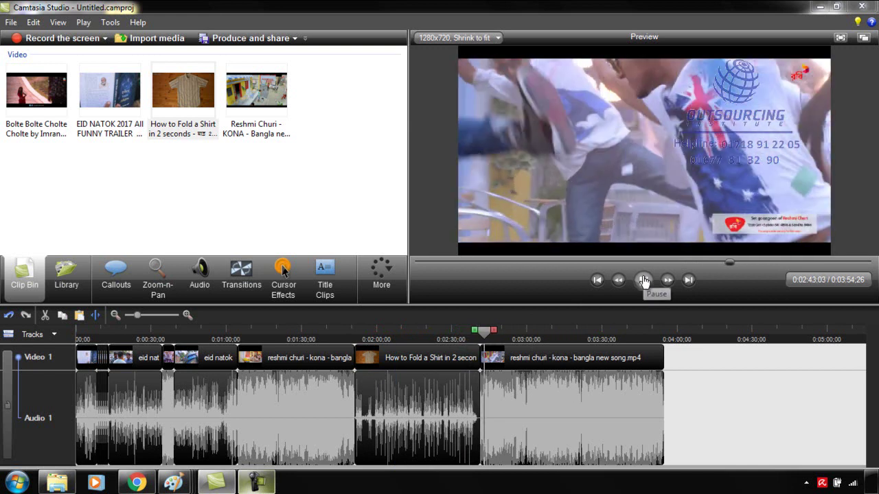
left_click(643, 280)
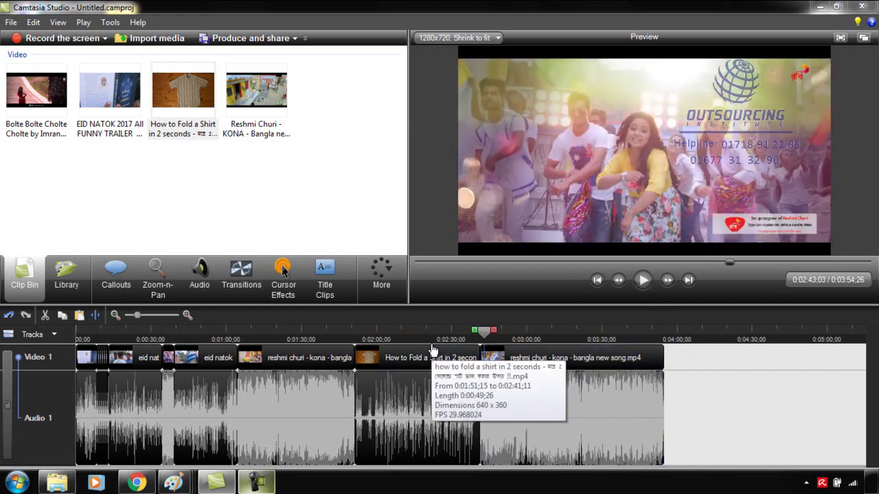
Step: Delete the How to Fold a Shirt clip from the timeline
left_click(396, 356)
key("Delete")
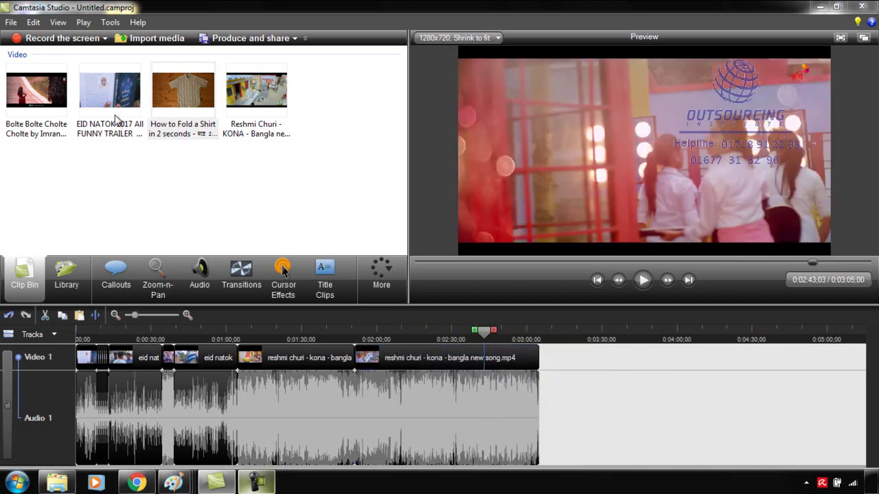
Step: Import the 'Abul Offer video 2 file from the Desktop into the project
left_click(153, 39)
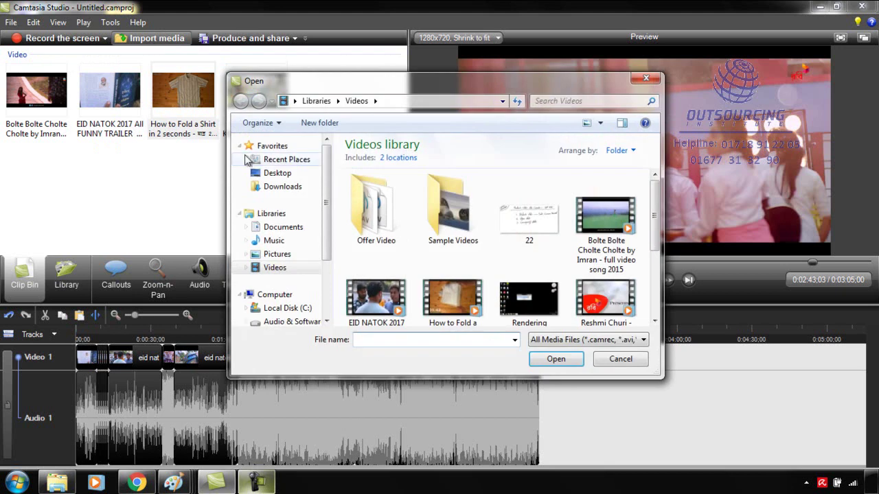
left_click(274, 173)
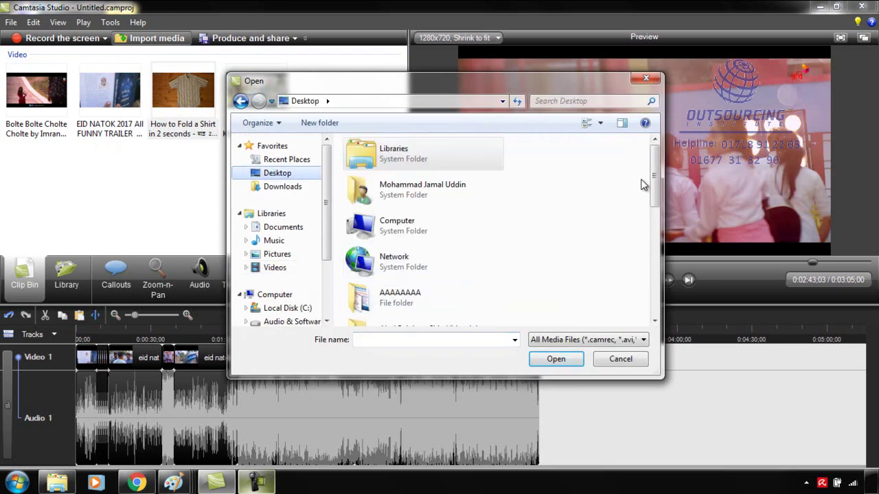
left_click_drag(656, 170, 654, 277)
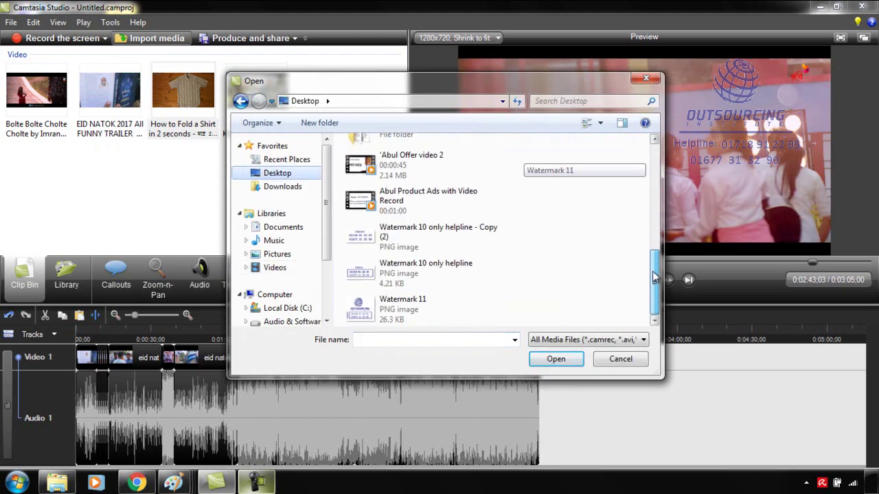
left_click(412, 164)
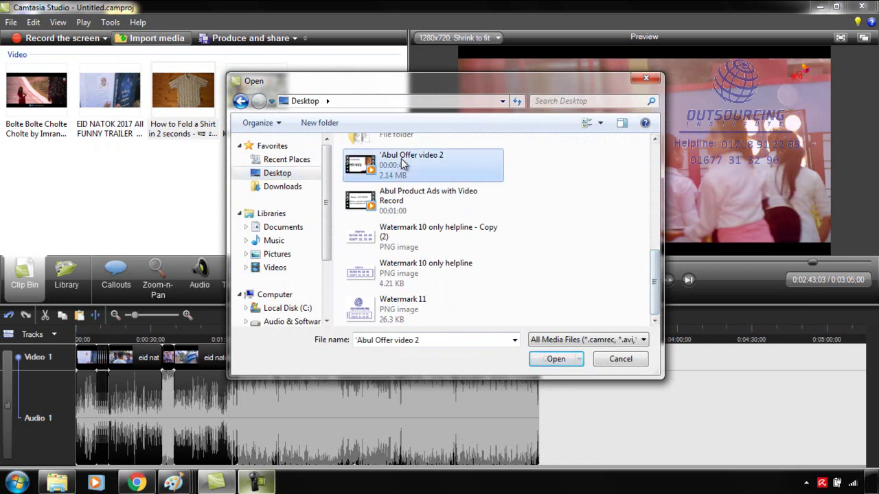
left_click(549, 364)
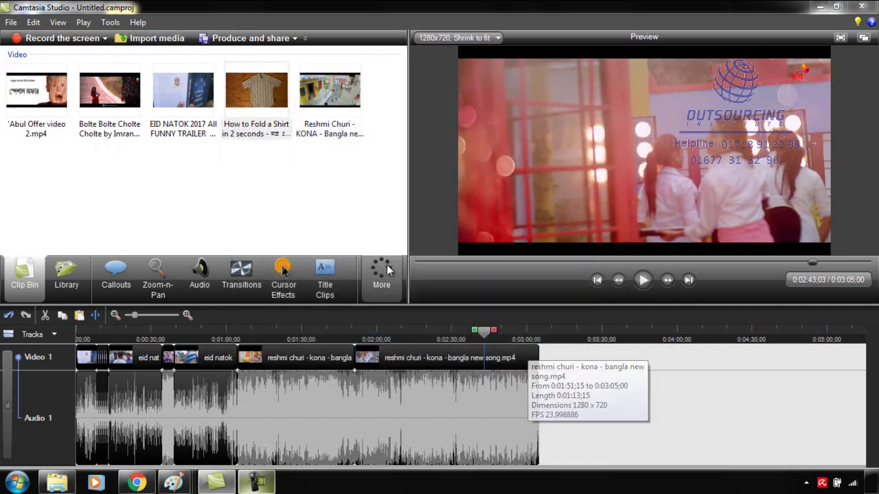
Step: Split the last Reshmi Churi clip at 0:02:29;08 and insert 'Abul Offer video 2.mp4 at the split
left_click(451, 333)
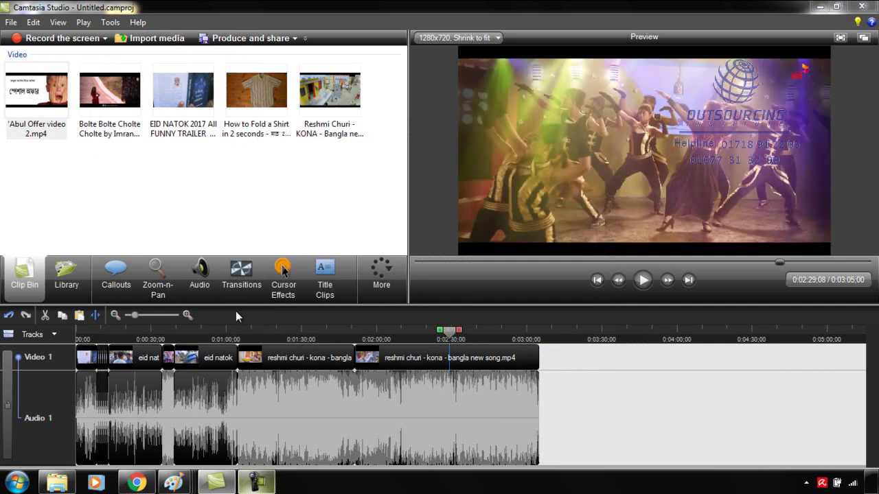
left_click(97, 315)
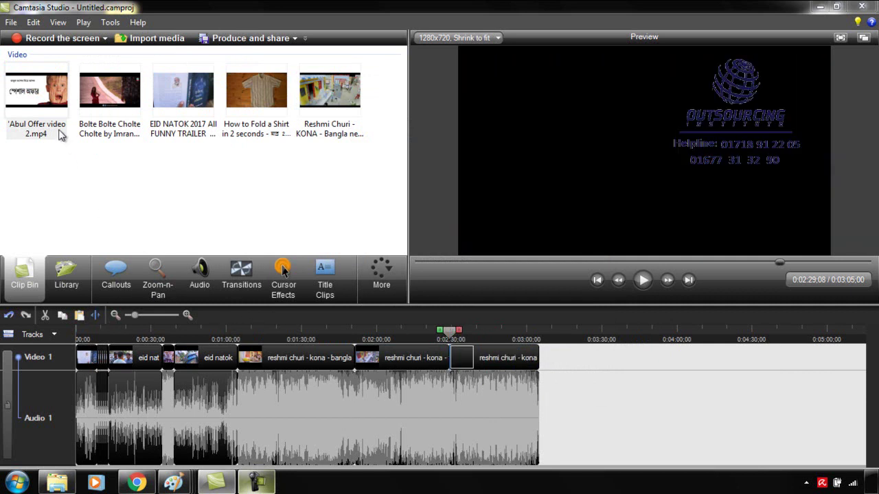
left_click(48, 92)
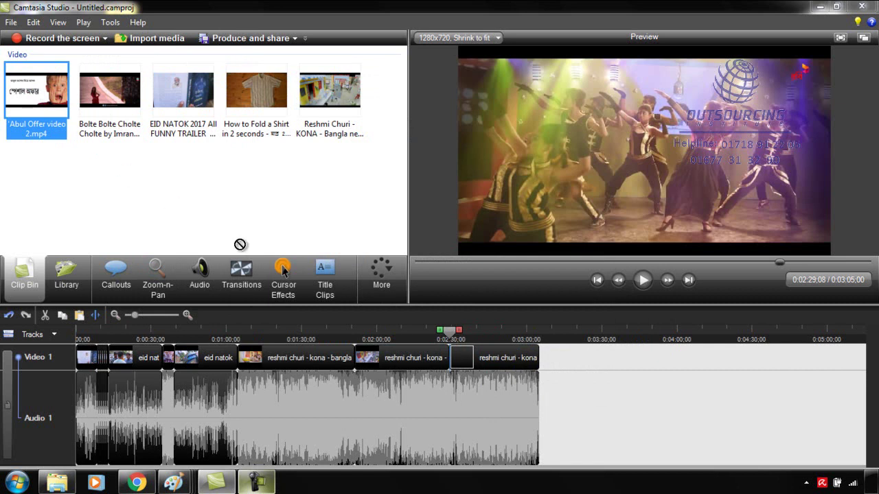
left_click_drag(172, 203, 405, 318)
left_click_drag(446, 349, 450, 353)
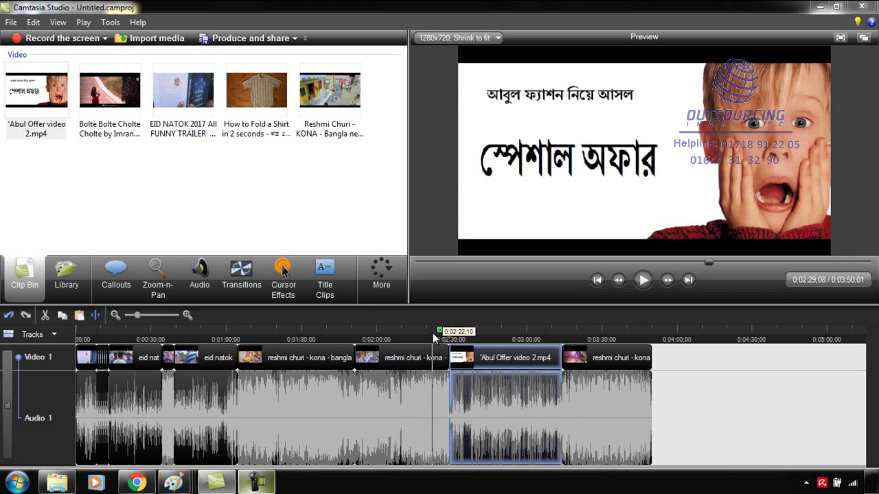
Step: Play the timeline from 0:02:23;26 in full-screen preview to check the transition into the inserted offer video
left_click(437, 335)
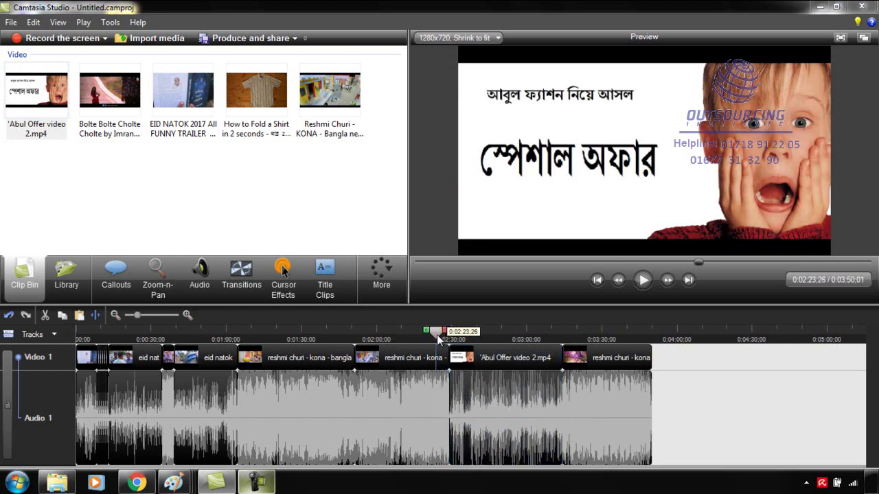
left_click(643, 279)
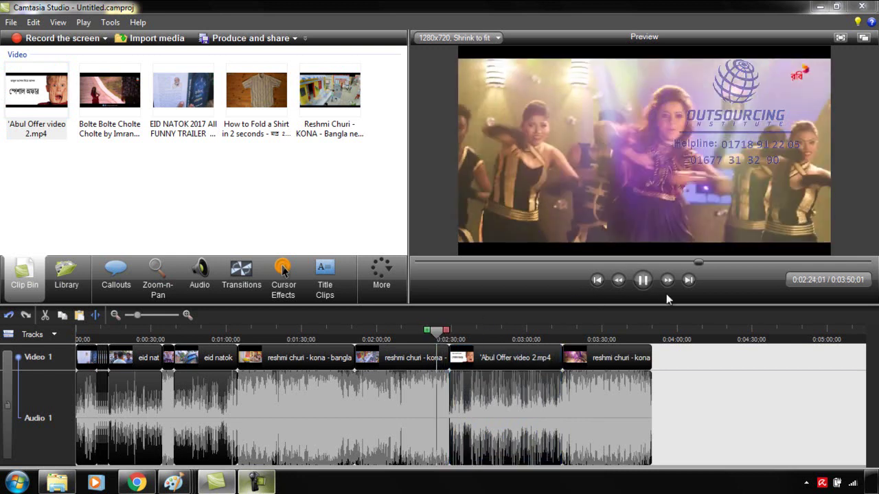
left_click(841, 37)
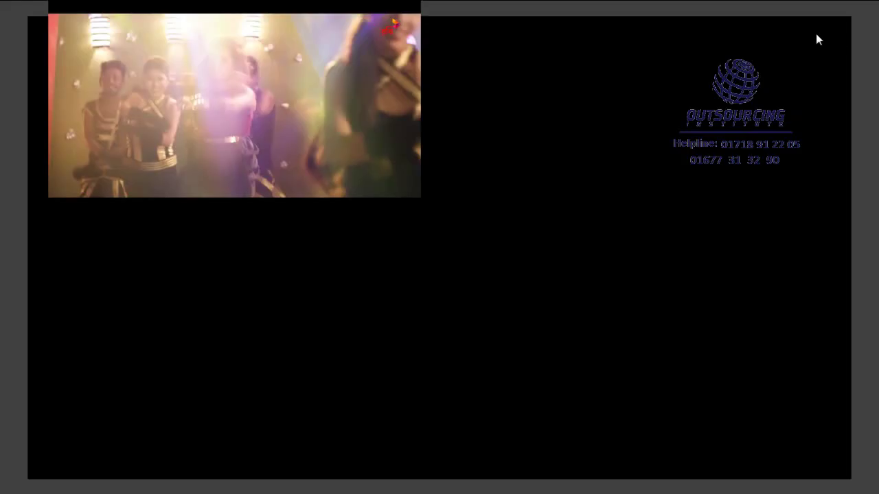